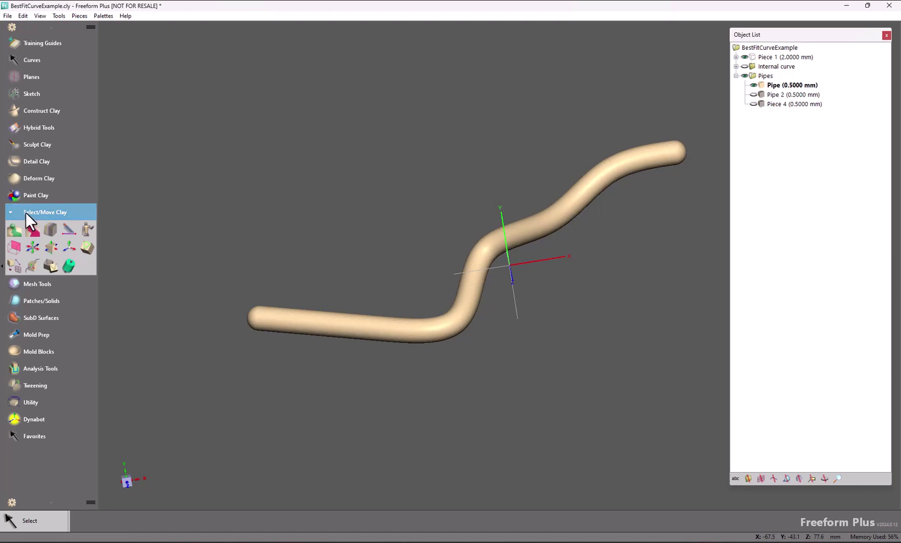
Fit a new curve through the whole active Pipe piece with Fit to Selection, using the Best Fit Curve method.
{"action": "left_click", "coordinate": [70, 265]}
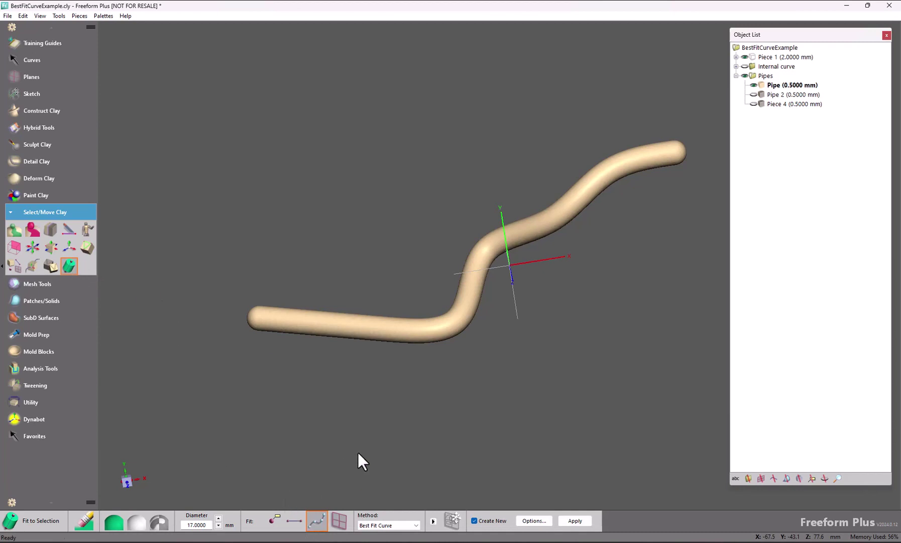
{"action": "left_click", "coordinate": [574, 520]}
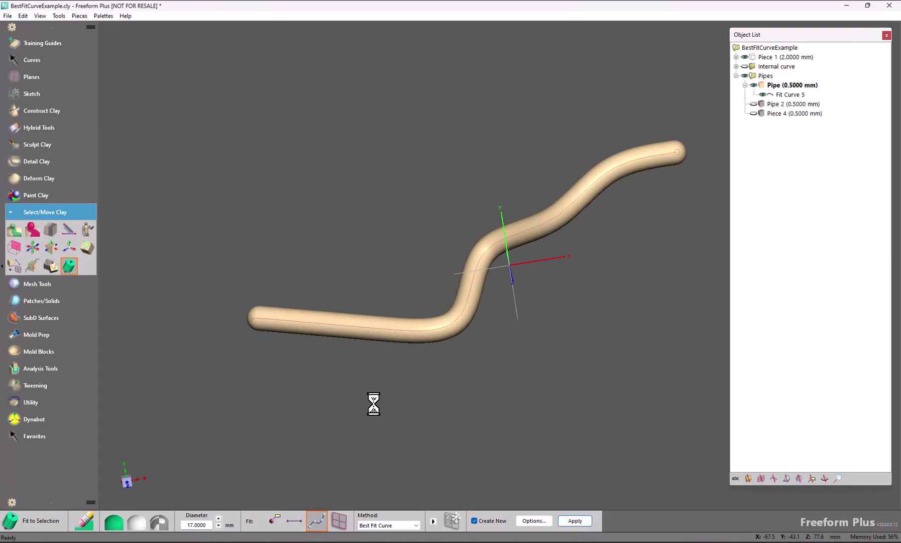
{"action": "right_click_drag", "start_coordinate": [223, 323], "coordinate": [258, 330]}
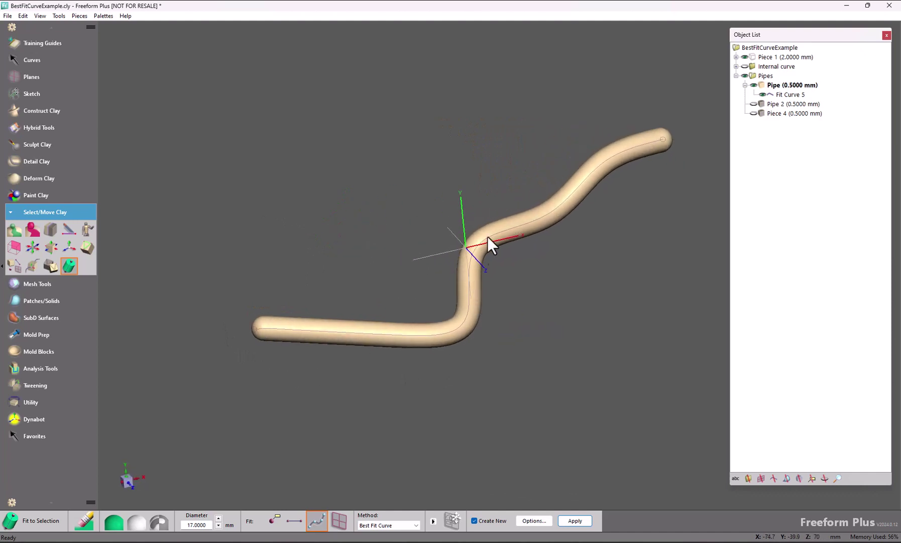
{"action": "right_click_drag", "start_coordinate": [615, 265], "coordinate": [514, 337]}
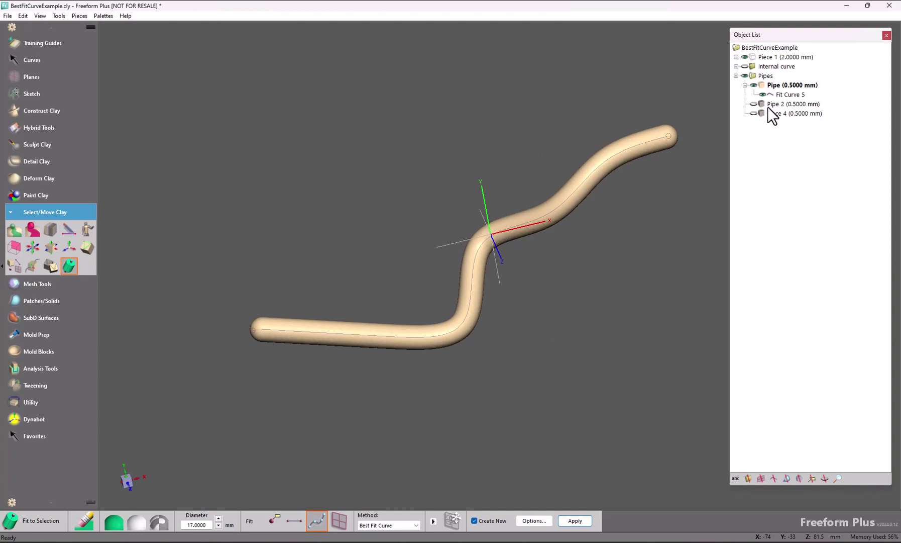
Hide the first Pipe and its fitted curve, and make the branched Piece 4 the active piece.
{"action": "left_click", "coordinate": [762, 94]}
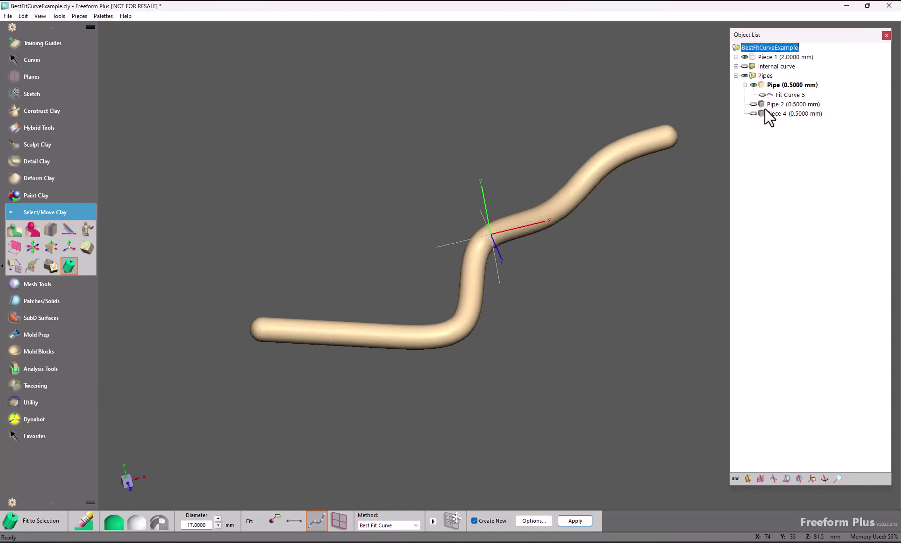
{"action": "right_click", "coordinate": [761, 112]}
{"action": "left_click", "coordinate": [778, 115]}
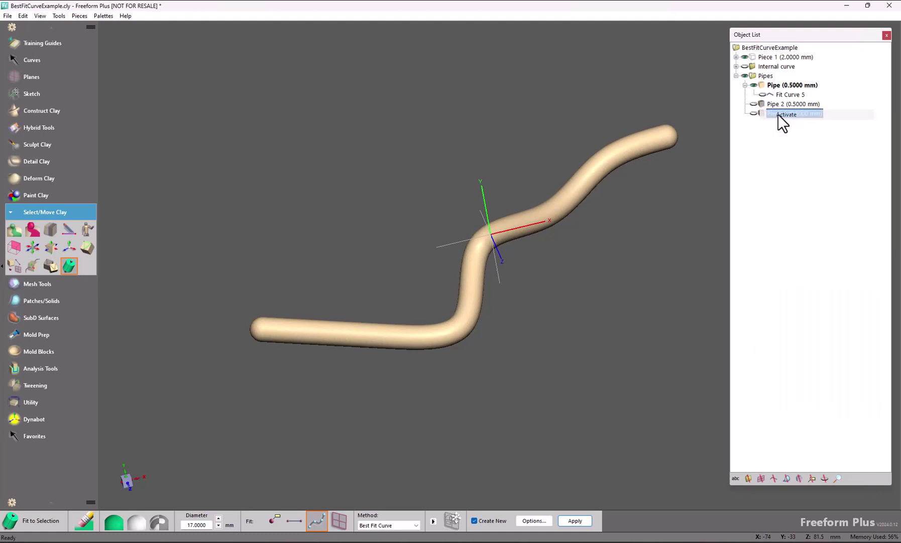
{"action": "left_click", "coordinate": [754, 86]}
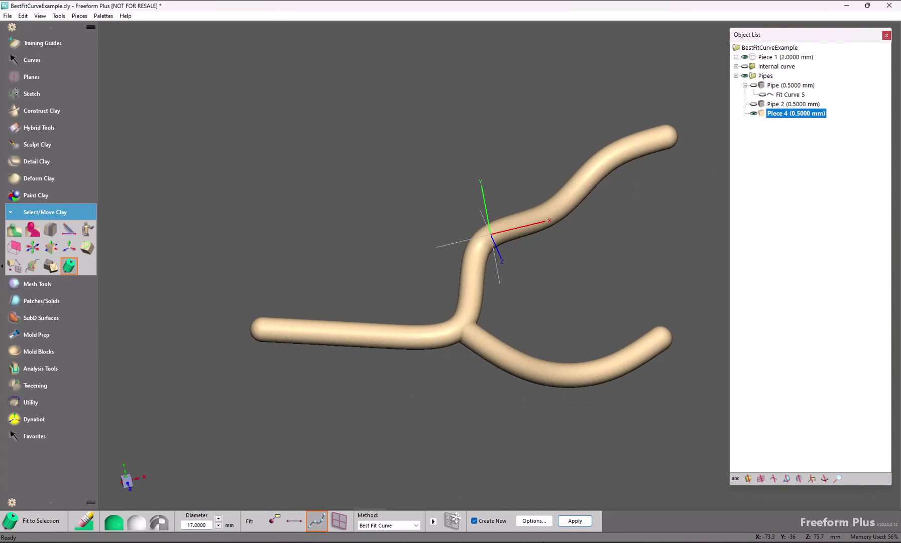
Try a best-fit curve on the entire branched Piece 4 without a selection, and undo it.
{"action": "left_click", "coordinate": [571, 521]}
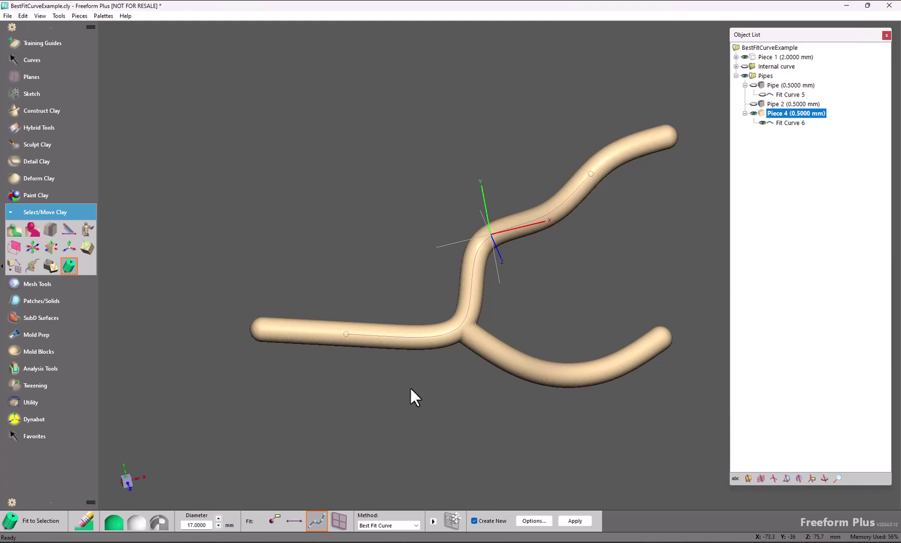
{"action": "key", "text": "ctrl+z"}
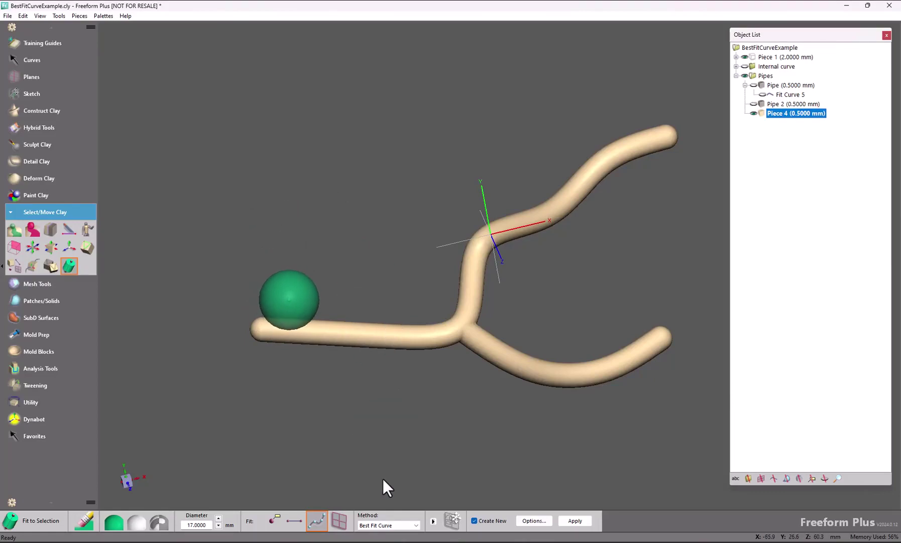
Select only Piece 4's straight arm and lower curved branch with a 13.5 mm ball, and fit a best-fit curve through them.
{"action": "key", "text": "minus"}
{"action": "key", "text": "minus"}
{"action": "key", "text": "minus"}
{"action": "key", "text": "minus"}
{"action": "key", "text": "minus"}
{"action": "key", "text": "minus"}
{"action": "key", "text": "minus"}
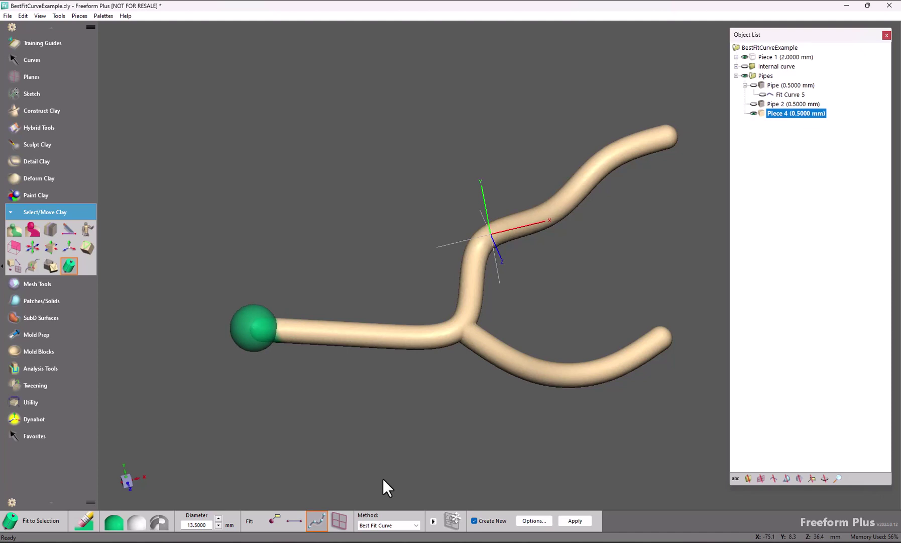
{"action": "left_click_drag", "start_coordinate": [253, 327], "coordinate": [460, 332]}
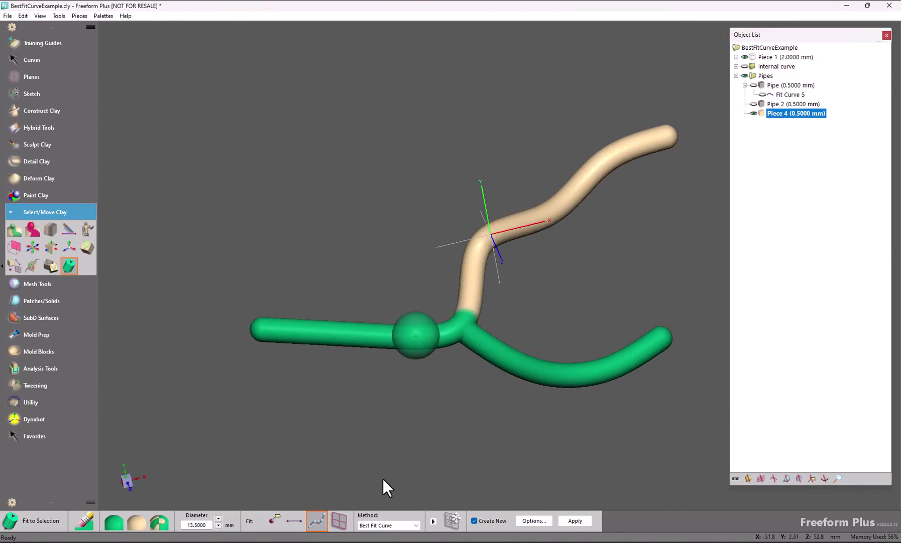
{"action": "left_click", "coordinate": [83, 521]}
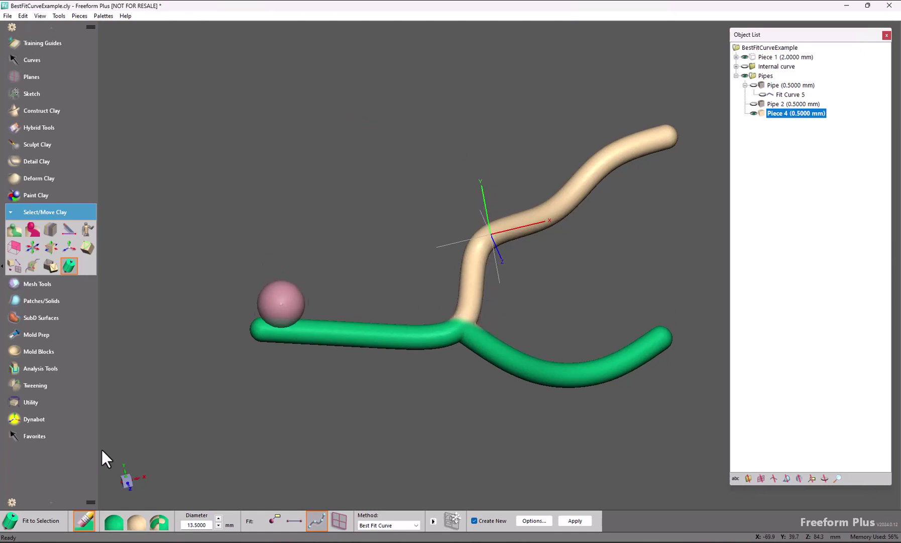
{"action": "left_click", "coordinate": [574, 520]}
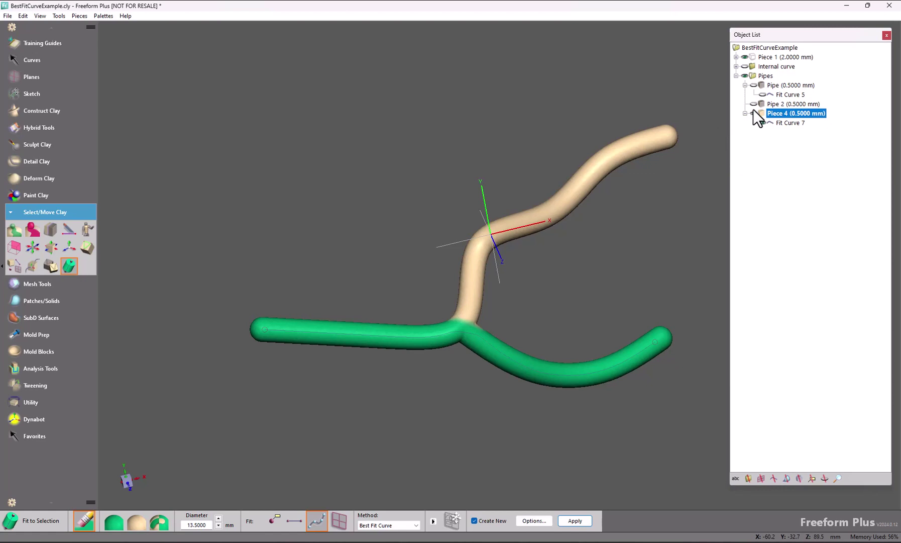
Show the contents of the Internal curve folder and hide Piece 4 together with its fitted curve.
{"action": "left_click", "coordinate": [744, 67]}
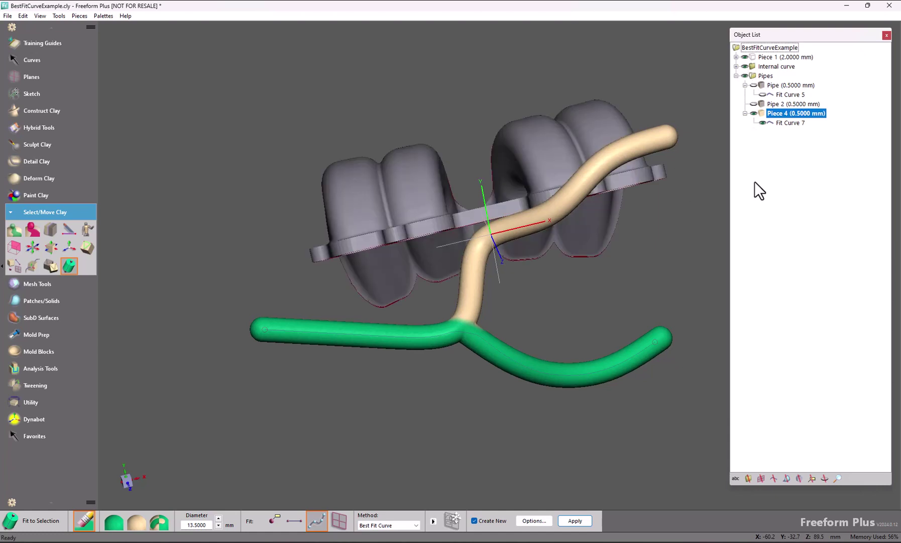
{"action": "left_click", "coordinate": [753, 113]}
{"action": "middle_click_drag", "start_coordinate": [537, 269], "coordinate": [625, 156]}
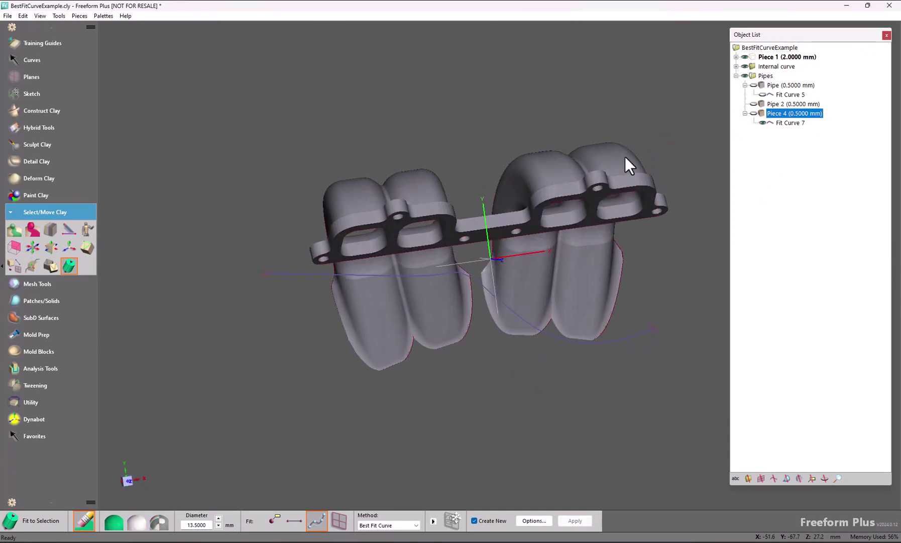
{"action": "left_click", "coordinate": [763, 123]}
{"action": "middle_click_drag", "start_coordinate": [640, 222], "coordinate": [483, 166]}
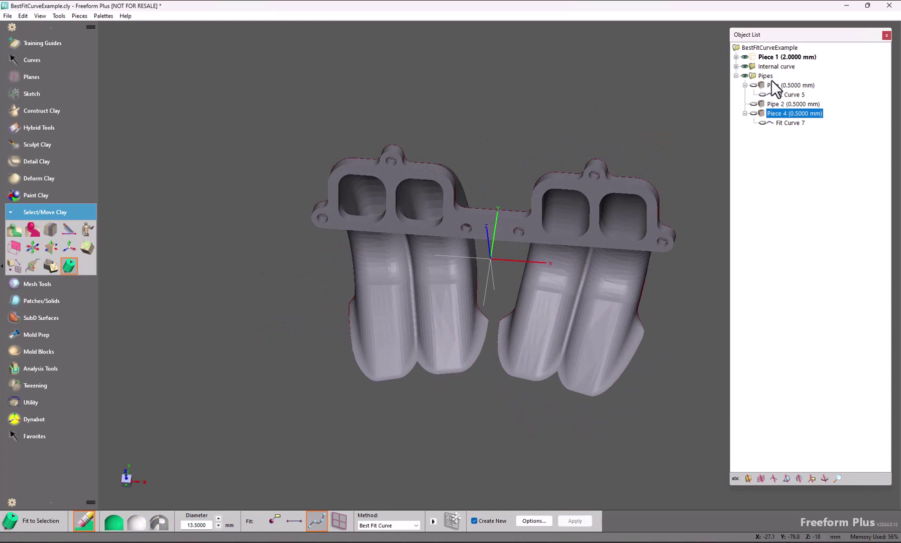
Make the Intake_manifold_upper_-_part_1_-_scaled mesh in the Internal curve folder the active piece.
{"action": "left_click", "coordinate": [736, 66]}
{"action": "right_click", "coordinate": [777, 76]}
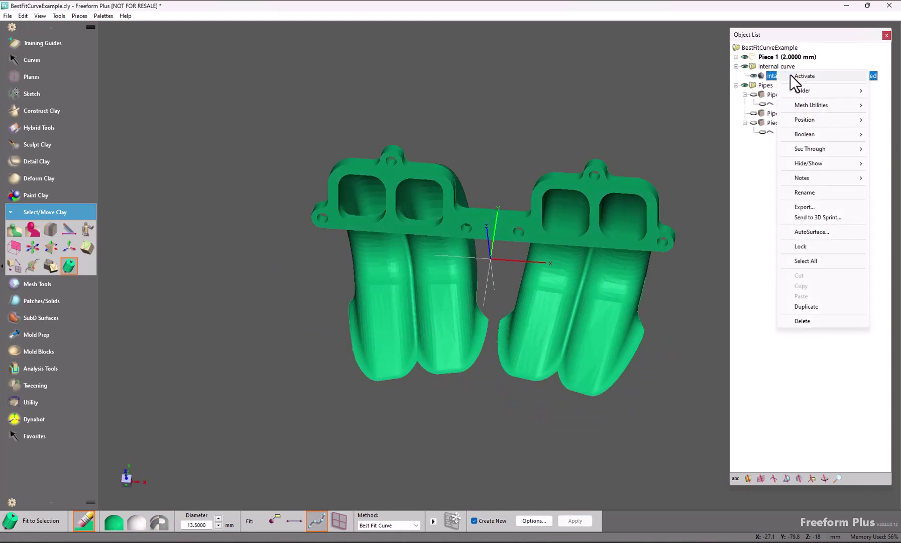
{"action": "left_click", "coordinate": [791, 76]}
{"action": "middle_click_drag", "start_coordinate": [477, 157], "coordinate": [463, 167]}
{"action": "right_click_drag", "start_coordinate": [463, 167], "coordinate": [513, 110]}
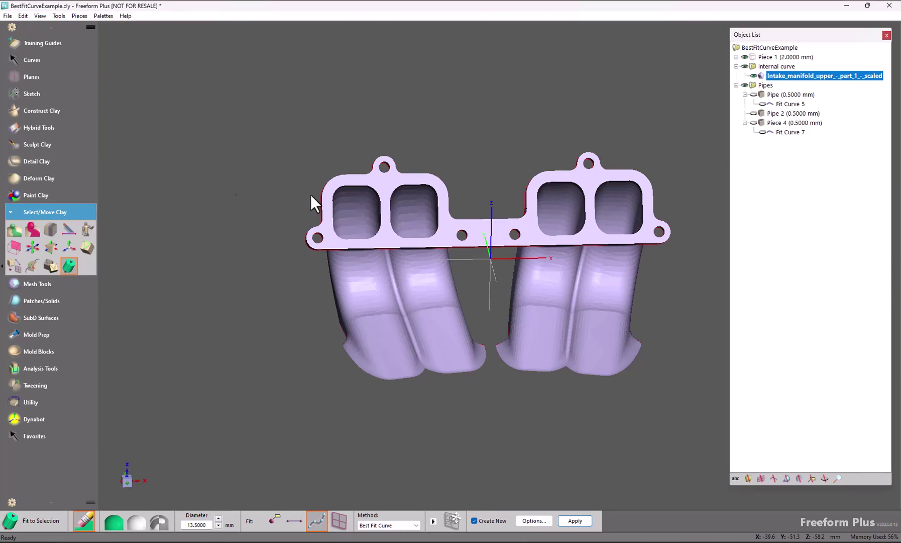
Mark a patch inside the manifold's first port with Select Mesh Area and expand it to the whole inner wall by a 15° crease angle.
{"action": "left_click", "coordinate": [25, 284]}
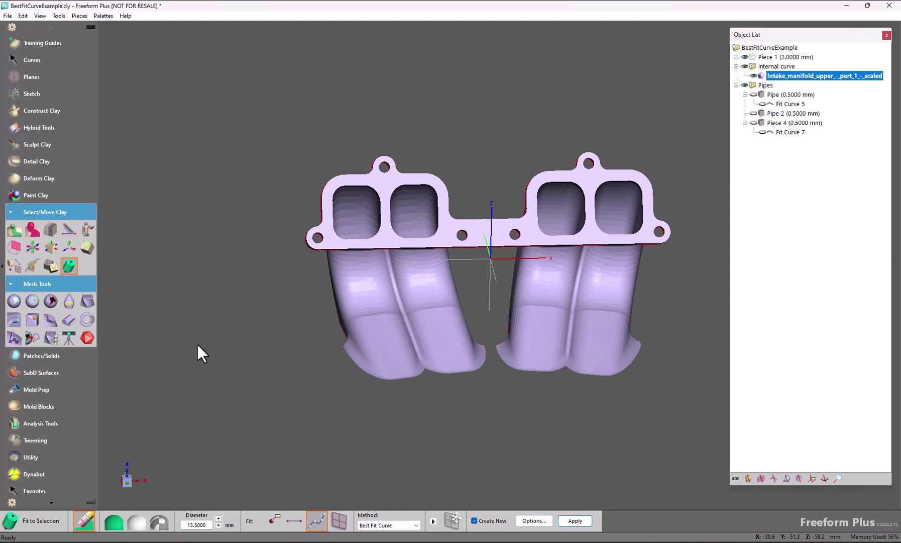
{"action": "left_click", "coordinate": [14, 300]}
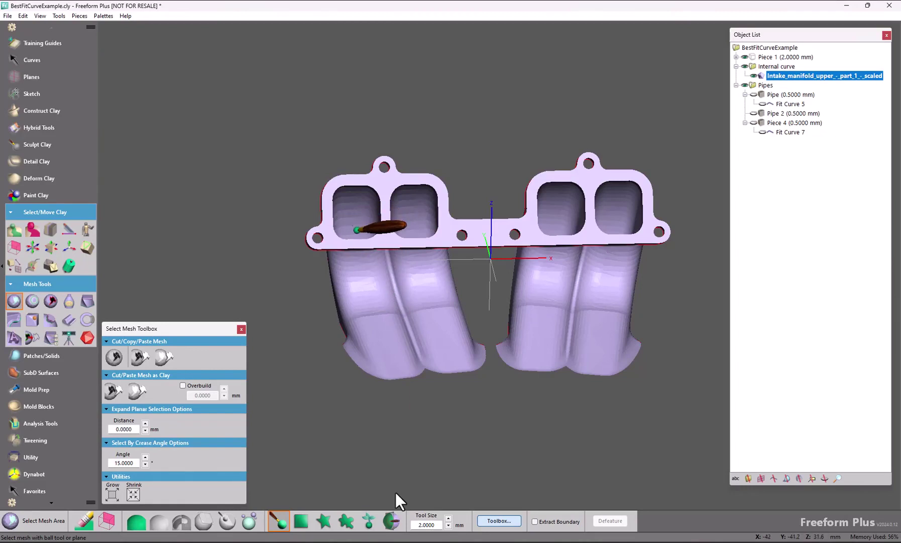
{"action": "left_click", "coordinate": [354, 227]}
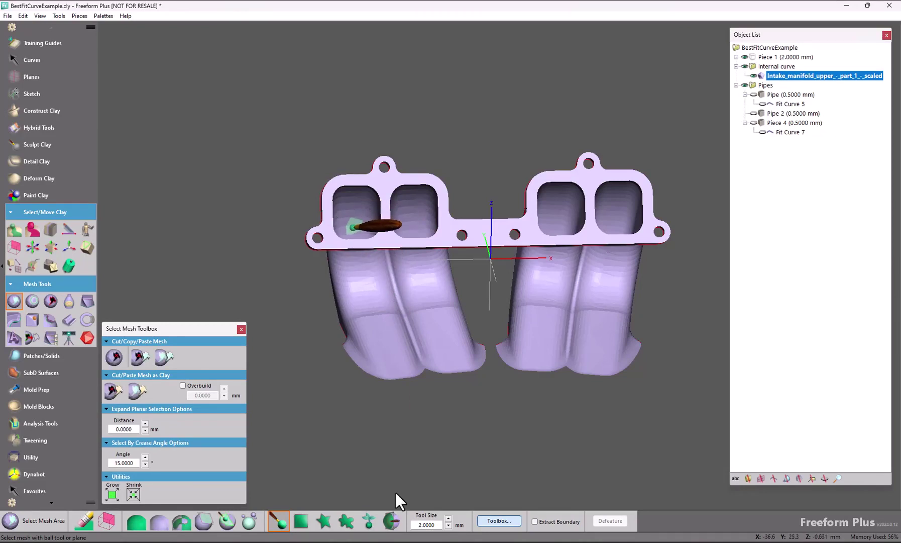
{"action": "left_click_drag", "start_coordinate": [353, 227], "coordinate": [355, 217]}
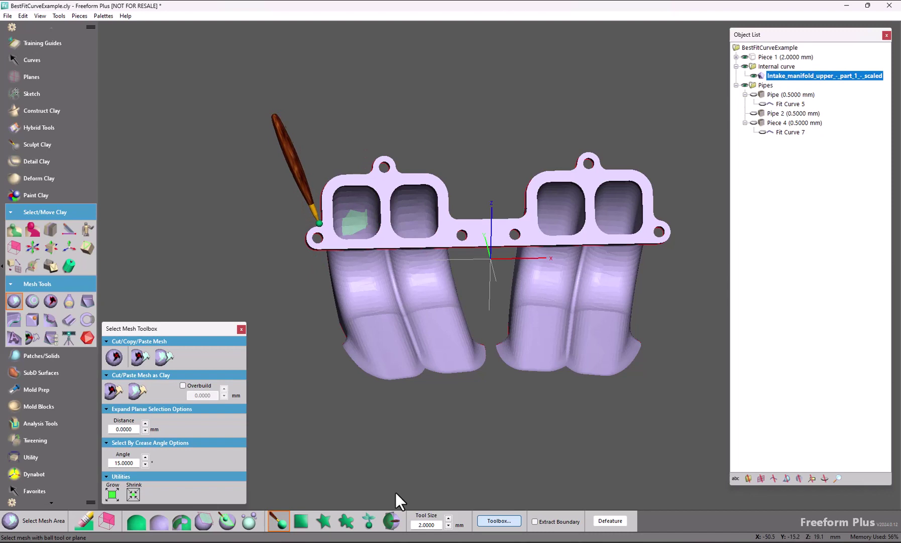
{"action": "key", "text": "space"}
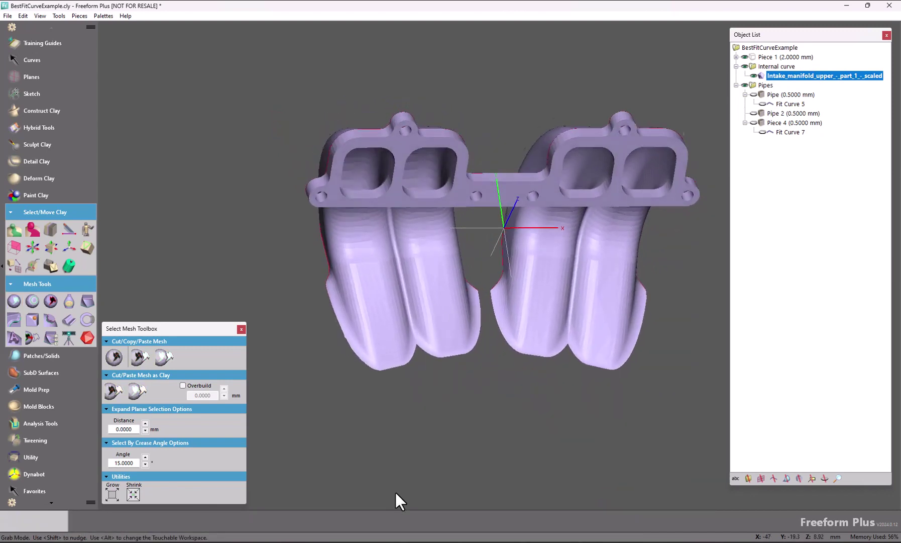
{"action": "key", "text": "space"}
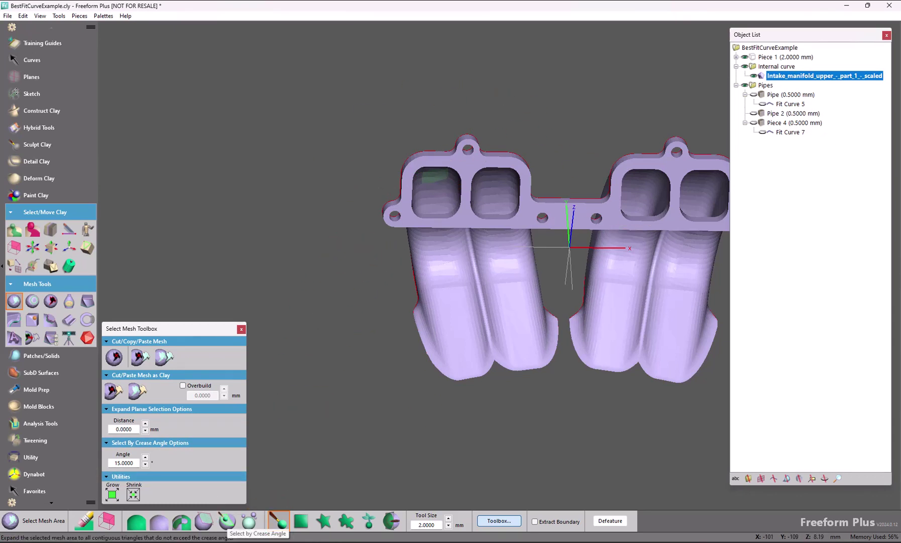
{"action": "left_click", "coordinate": [226, 520]}
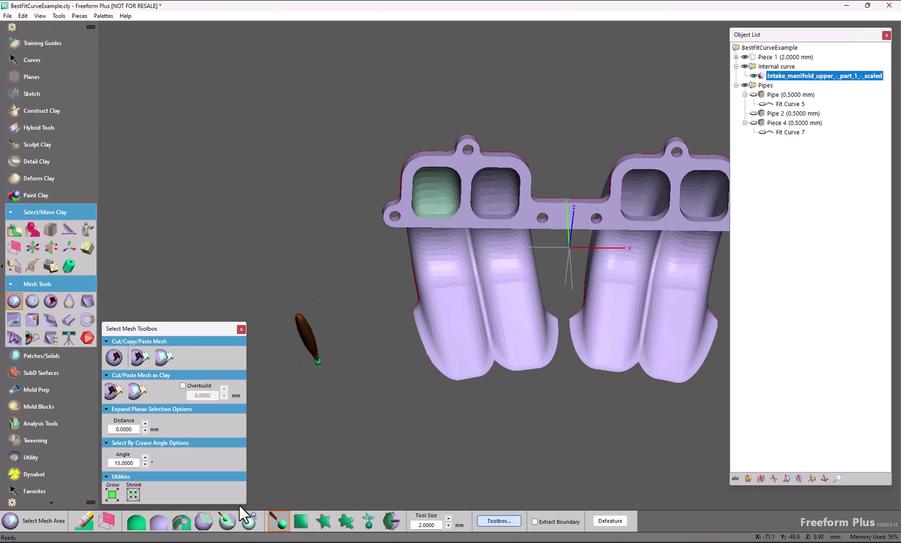
{"action": "key", "text": "space"}
{"action": "key", "text": "space"}
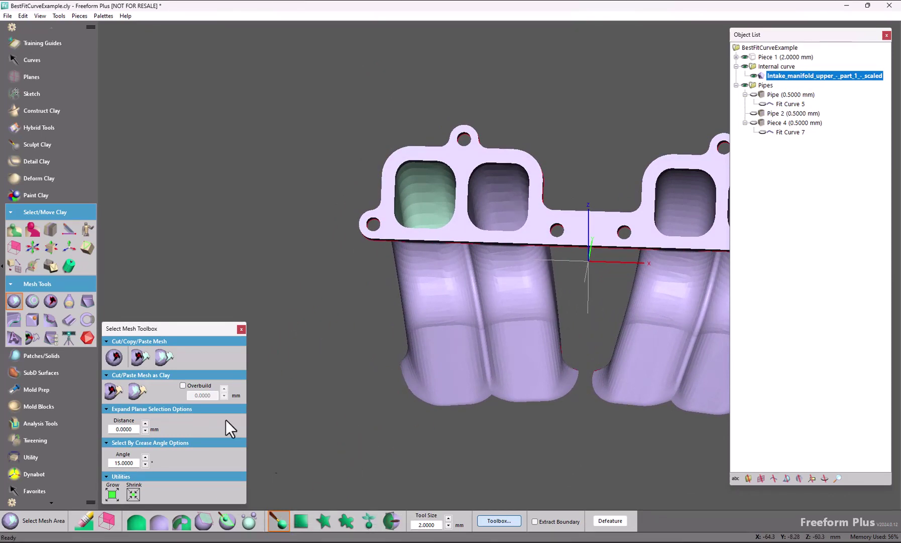
Reverse the intake manifold mesh and fit a new best-fit curve to the selected inner wall of the port.
{"action": "right_click", "coordinate": [777, 75]}
{"action": "mouse_move", "coordinate": [791, 105]}
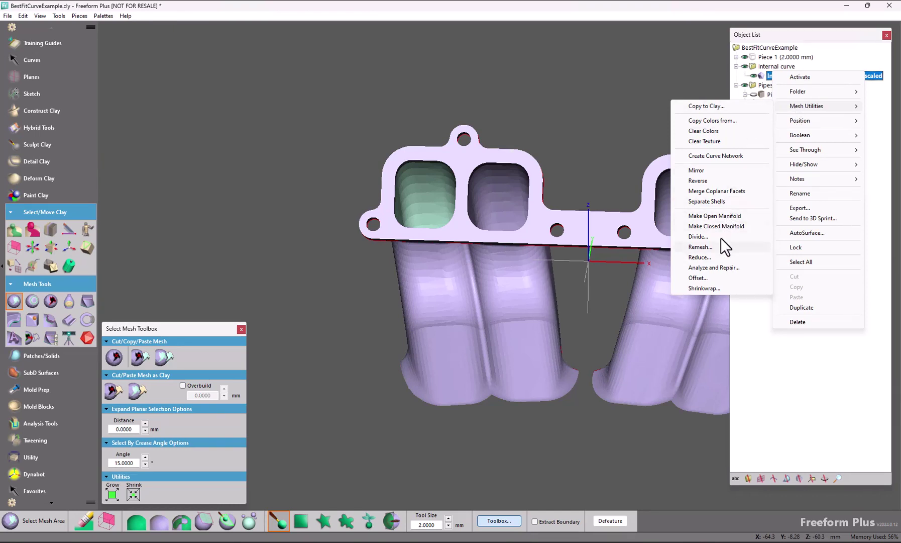
{"action": "left_click", "coordinate": [712, 181]}
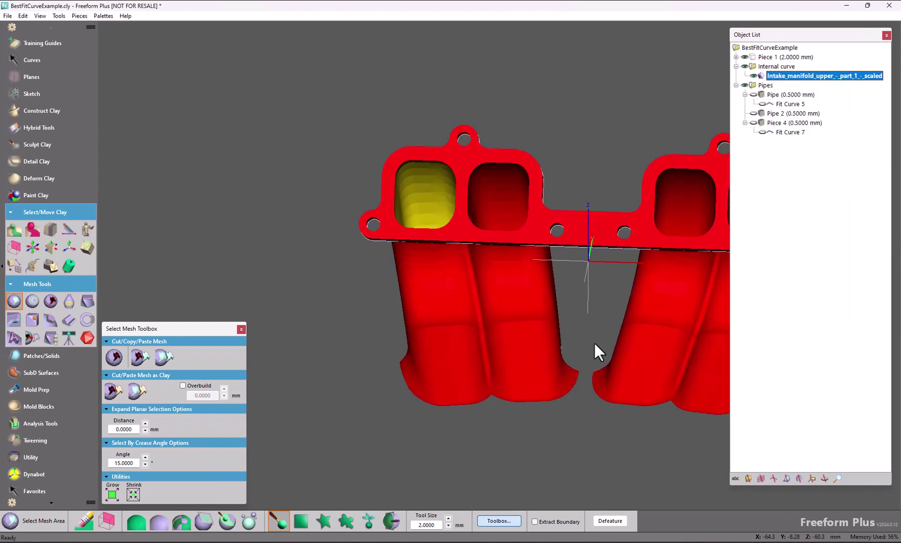
{"action": "left_click", "coordinate": [68, 263]}
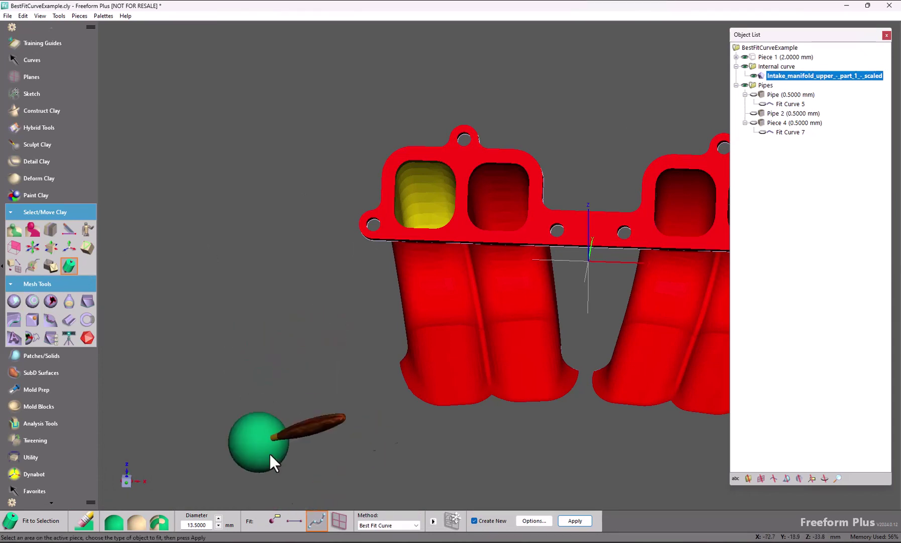
{"action": "left_click", "coordinate": [573, 524]}
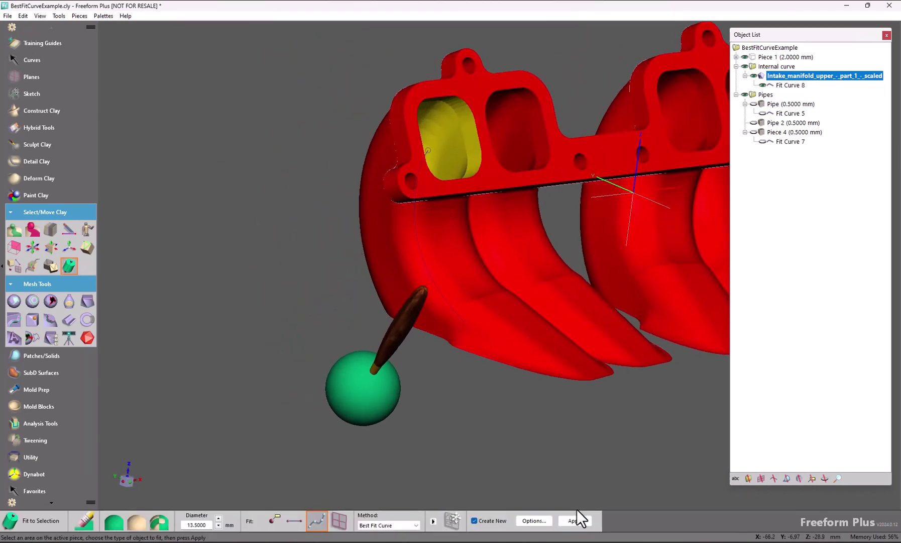
Reverse the intake manifold mesh back to its original orientation and inspect the fitted curve inside the port.
{"action": "right_click", "coordinate": [767, 78]}
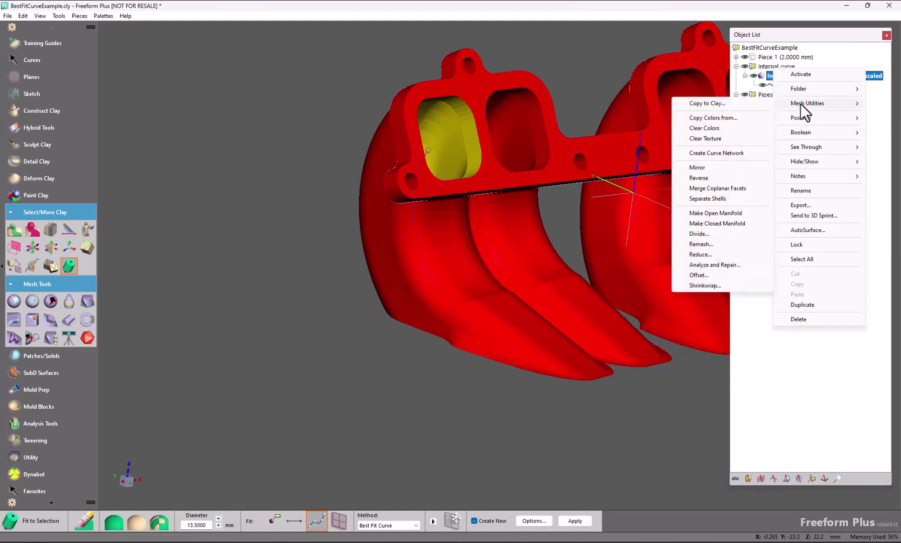
{"action": "left_click", "coordinate": [706, 179]}
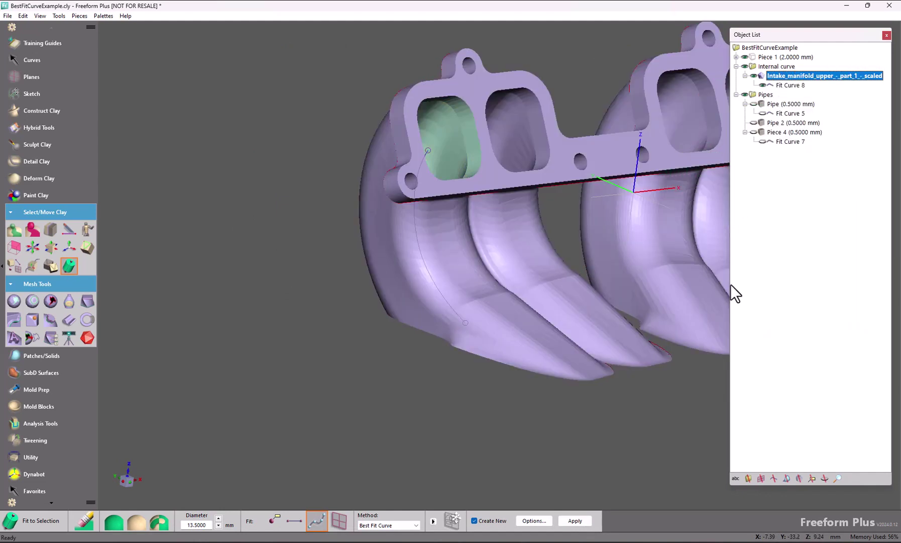
{"action": "key", "text": "space"}
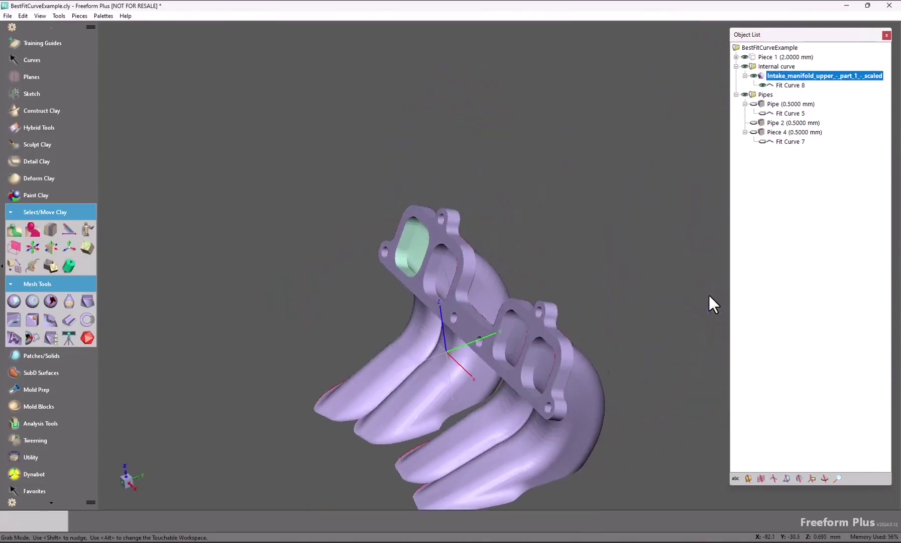
{"action": "key", "text": "space"}
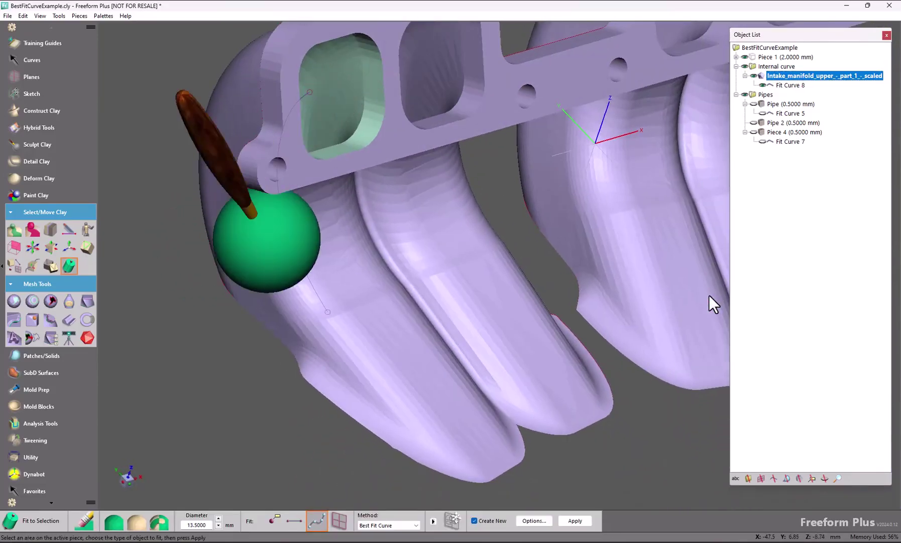
{"action": "key", "text": "space"}
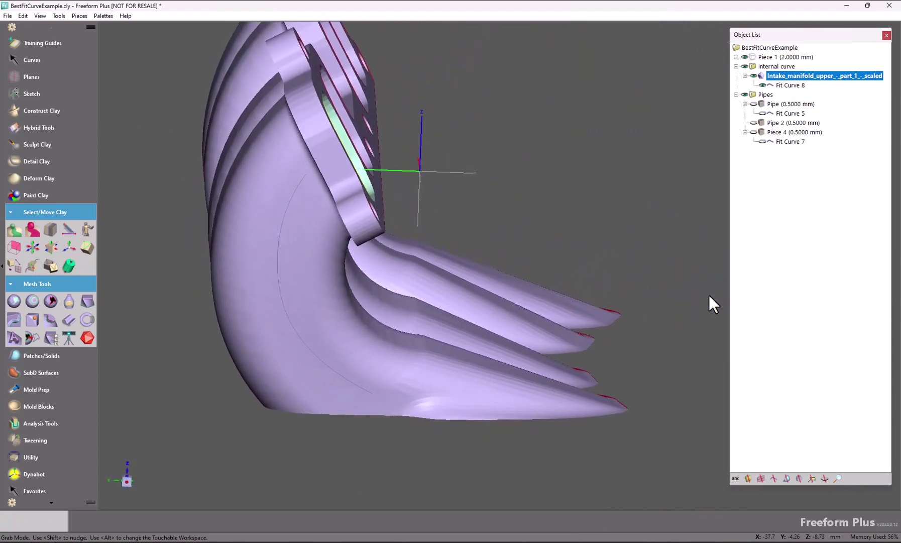